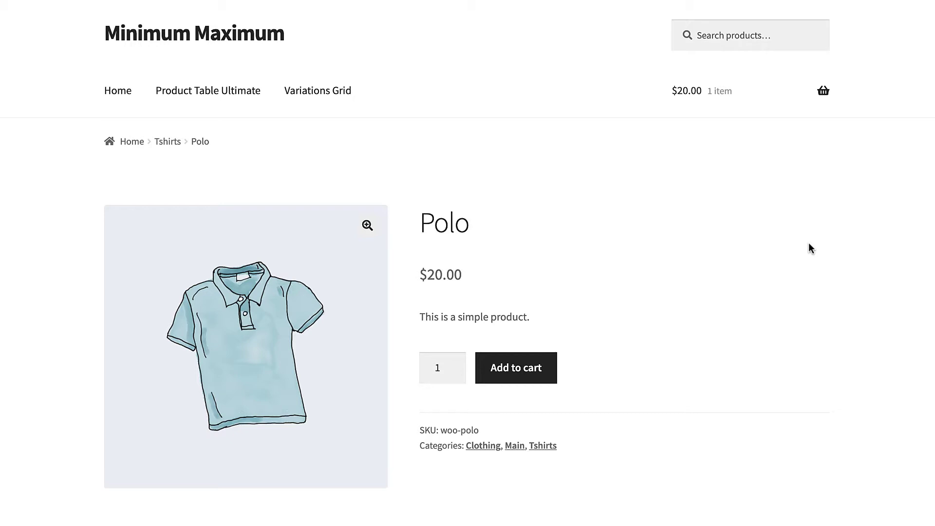
Raise the Polo quantity with the spinner
{"action": "left_click", "coordinate": [454, 363]}
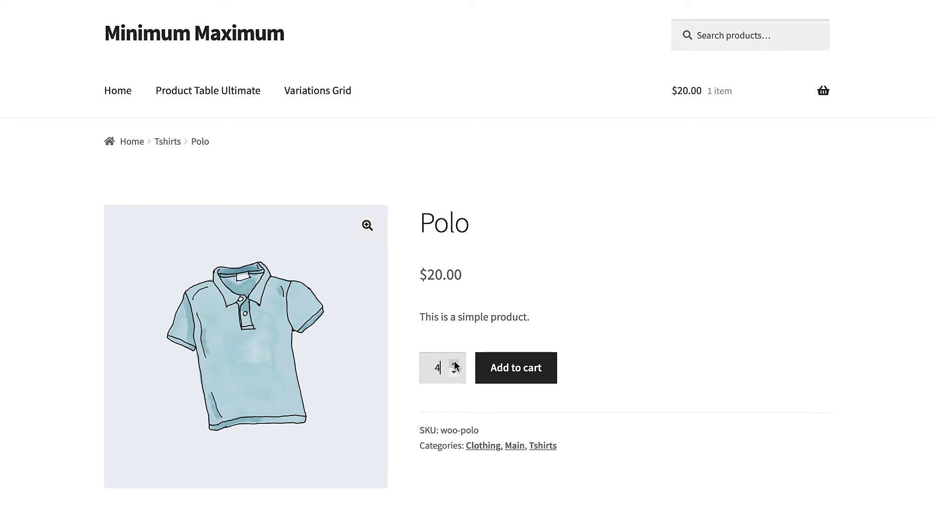
{"action": "left_click", "coordinate": [455, 364]}
{"action": "left_click", "coordinate": [455, 363]}
{"action": "left_click", "coordinate": [454, 362]}
{"action": "left_click", "coordinate": [454, 363]}
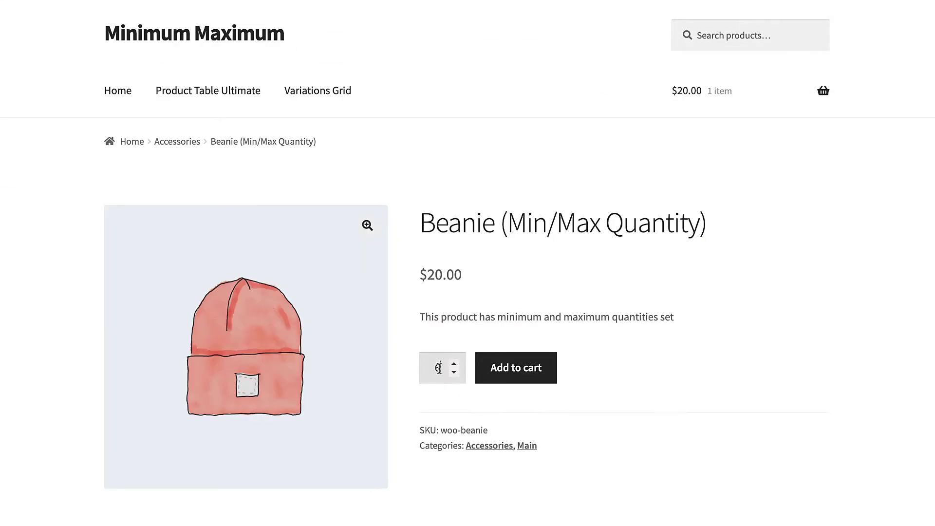
Try adding 3 and then 25 Beanies to trigger the minimum-5 and maximum-20 warnings
{"action": "key", "text": "BackSpace"}
{"action": "type", "text": "3"}
{"action": "left_click", "coordinate": [510, 368]}
{"action": "type", "text": "25"}
{"action": "left_click", "coordinate": [514, 370]}
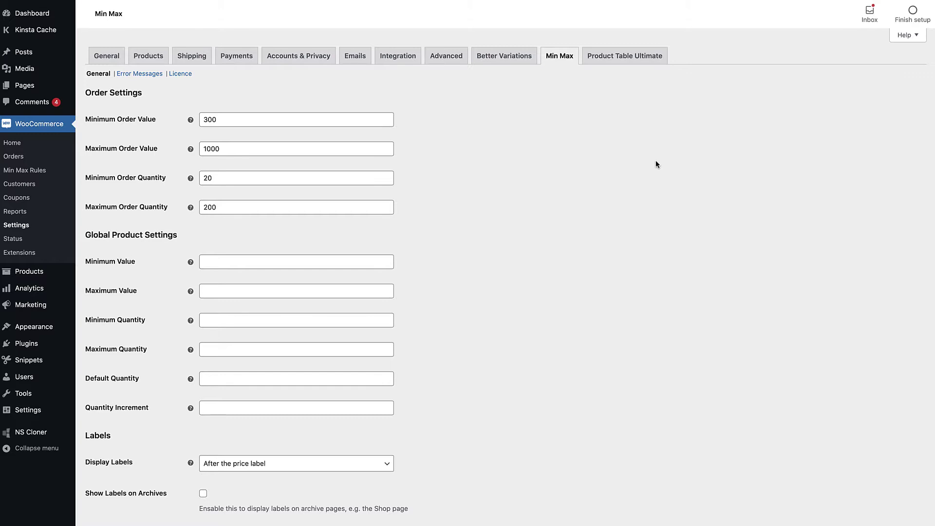
{"action": "scroll", "coordinate": [642, 228], "scroll_direction": "down", "scroll_amount": 1}
{"action": "scroll", "coordinate": [642, 227], "scroll_direction": "down", "scroll_amount": 2}
{"action": "scroll", "coordinate": [643, 228], "scroll_direction": "up", "scroll_amount": 3}
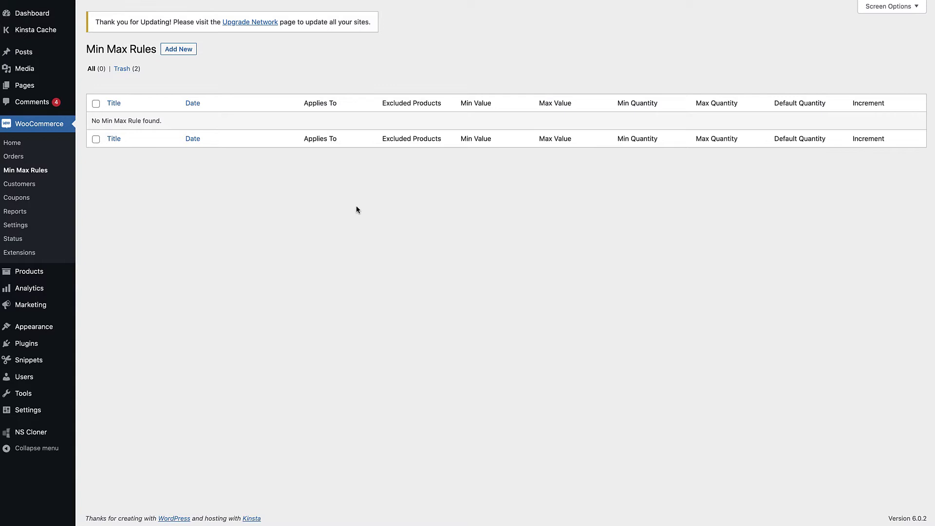
{"action": "scroll", "coordinate": [577, 300], "scroll_direction": "down", "scroll_amount": 5}
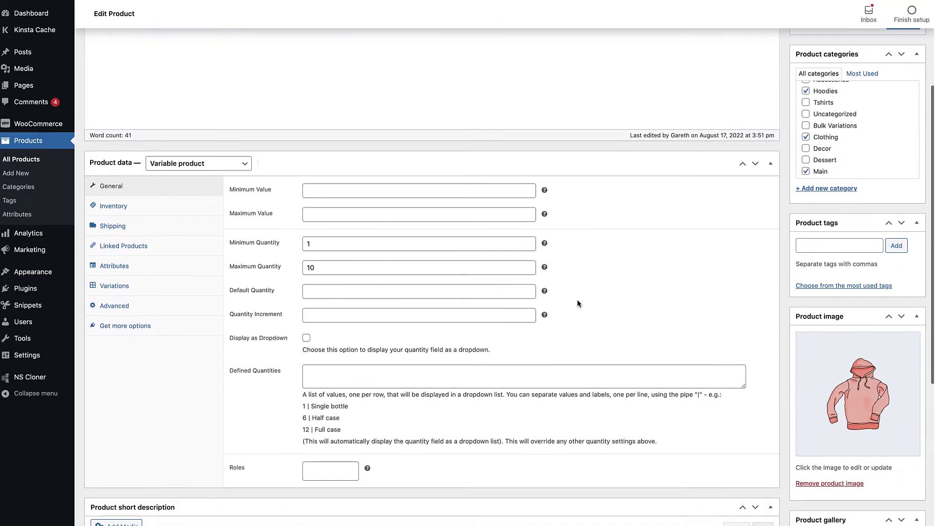
Expand the Hoodie's Blue variation #63 to show its rules: minimum 5, maximum 50, default 5
{"action": "left_click", "coordinate": [142, 286]}
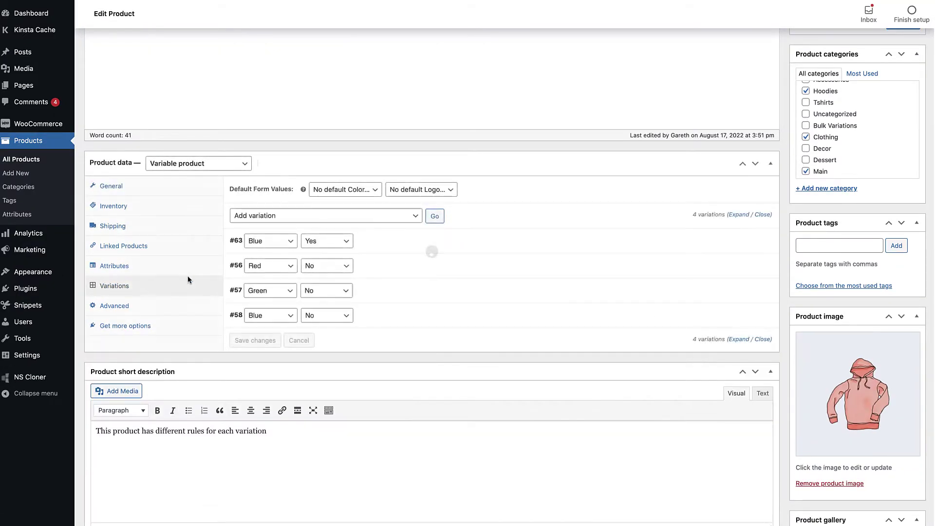
{"action": "left_click", "coordinate": [431, 248]}
{"action": "scroll", "coordinate": [545, 342], "scroll_direction": "down", "scroll_amount": 2}
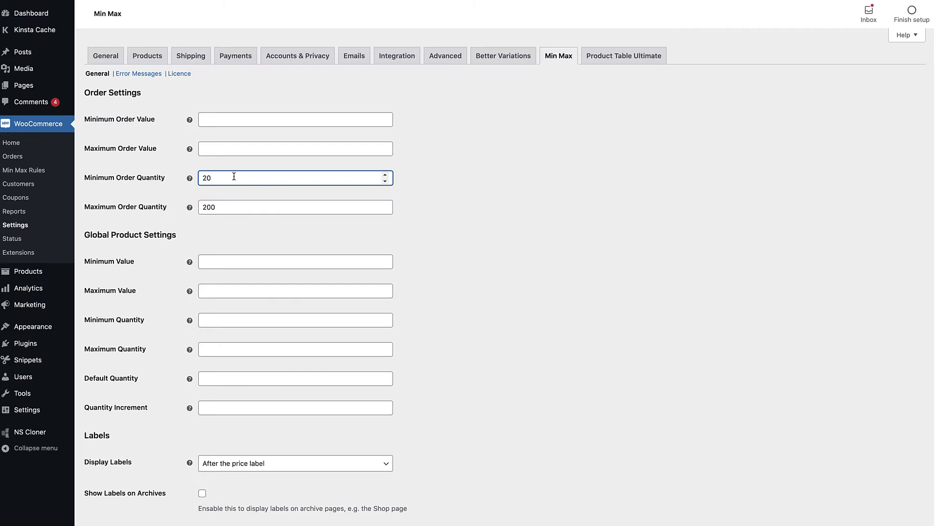
Change Maximum Order Quantity to 100, then update a cart of 250 Polos to see it rejected
{"action": "left_click", "coordinate": [440, 198]}
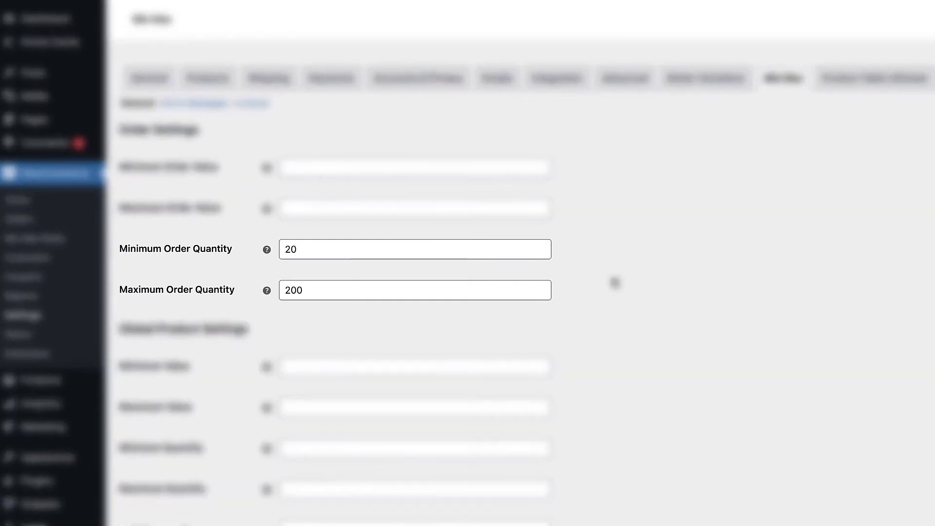
{"action": "left_click", "coordinate": [323, 251]}
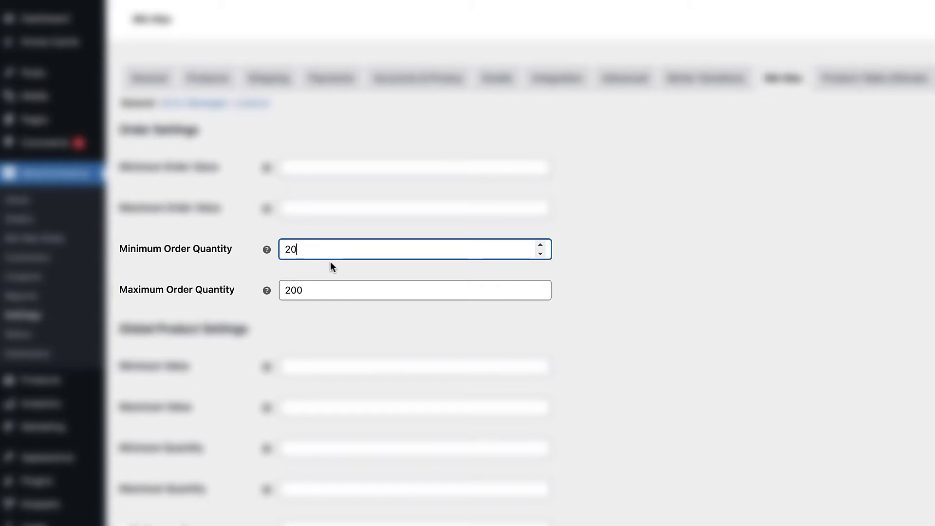
{"action": "left_click", "coordinate": [287, 290]}
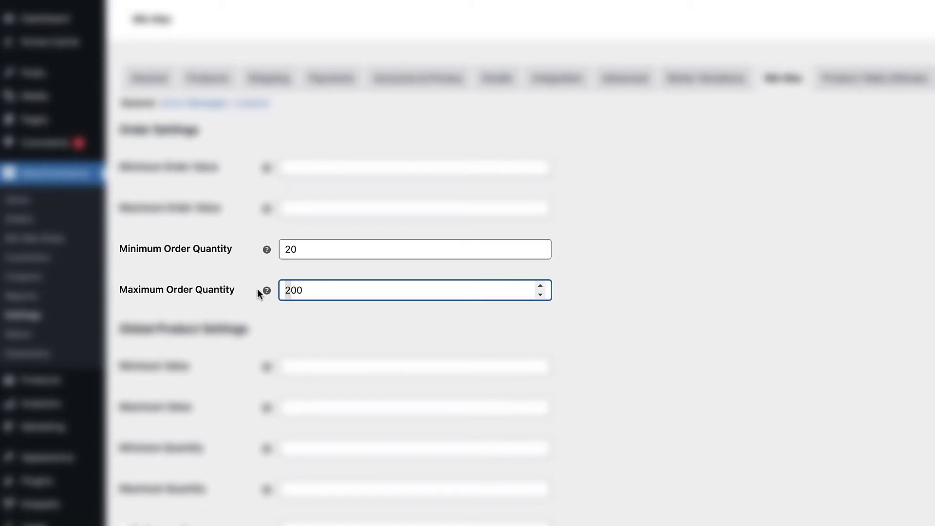
{"action": "key", "text": "BackSpace"}
{"action": "type", "text": "1"}
{"action": "left_click", "coordinate": [868, 249]}
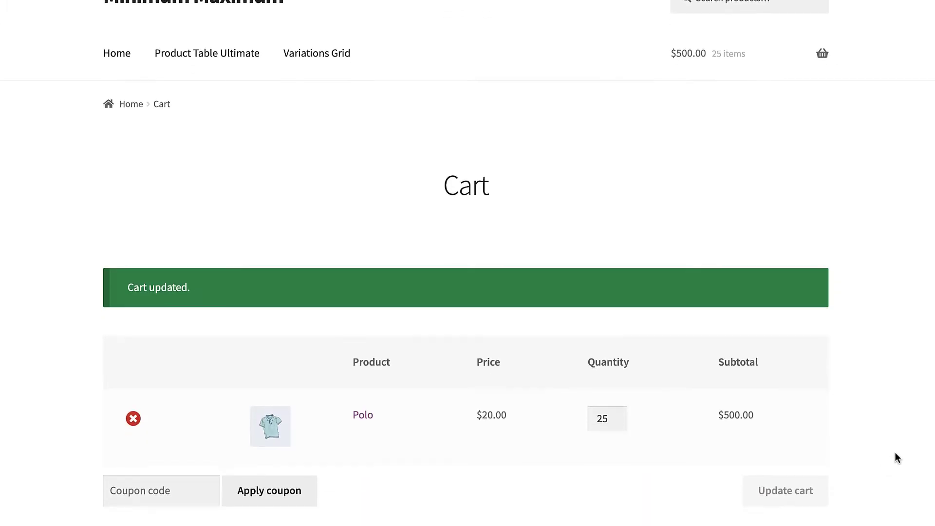
{"action": "scroll", "coordinate": [895, 458], "scroll_direction": "down", "scroll_amount": 3}
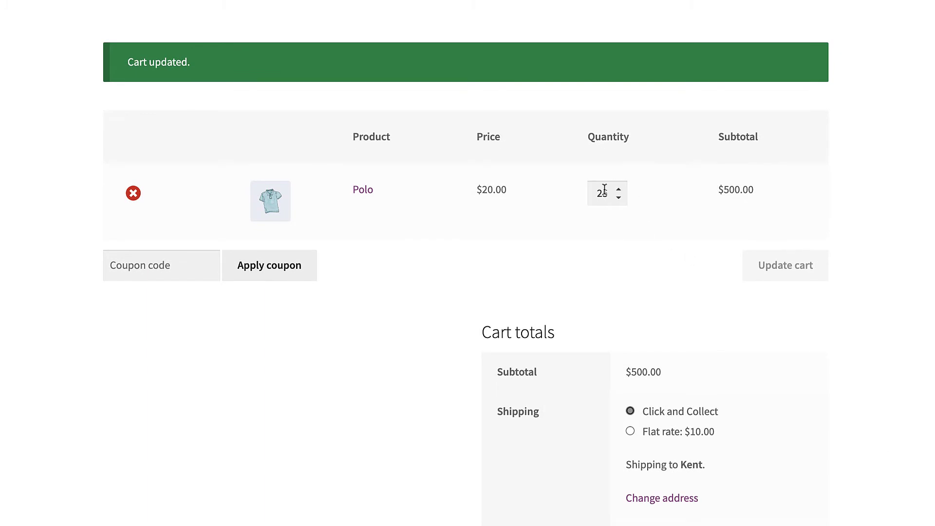
{"action": "left_click", "coordinate": [605, 192]}
{"action": "type", "text": "0"}
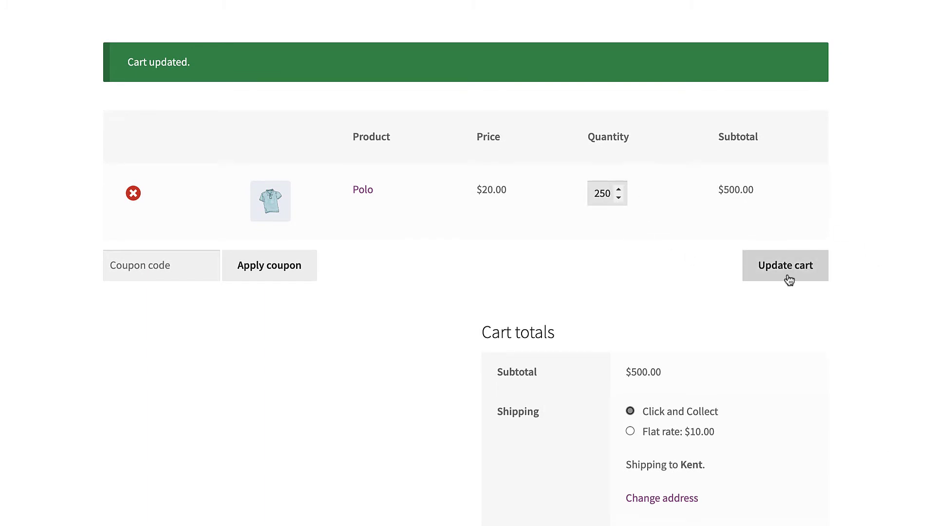
{"action": "left_click", "coordinate": [788, 269]}
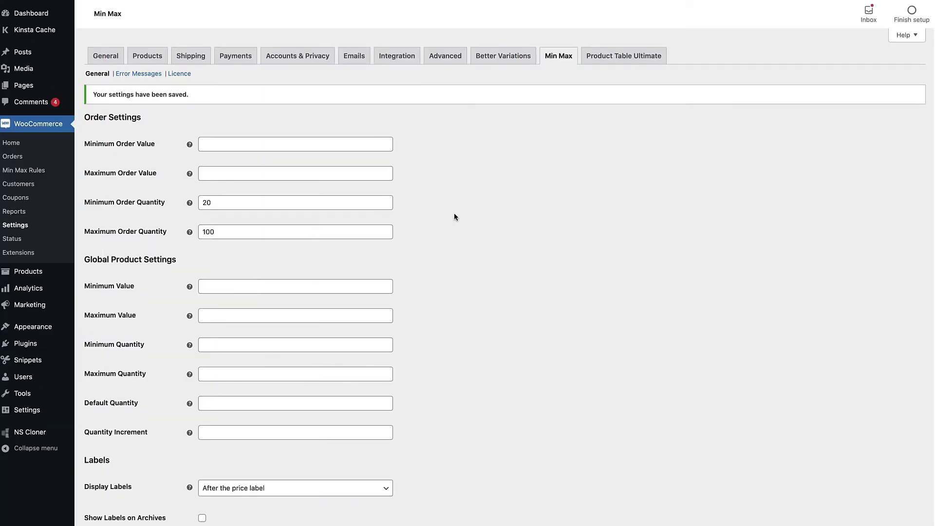
{"action": "scroll", "coordinate": [454, 213], "scroll_direction": "down", "scroll_amount": 1}
{"action": "scroll", "coordinate": [453, 212], "scroll_direction": "down", "scroll_amount": 2}
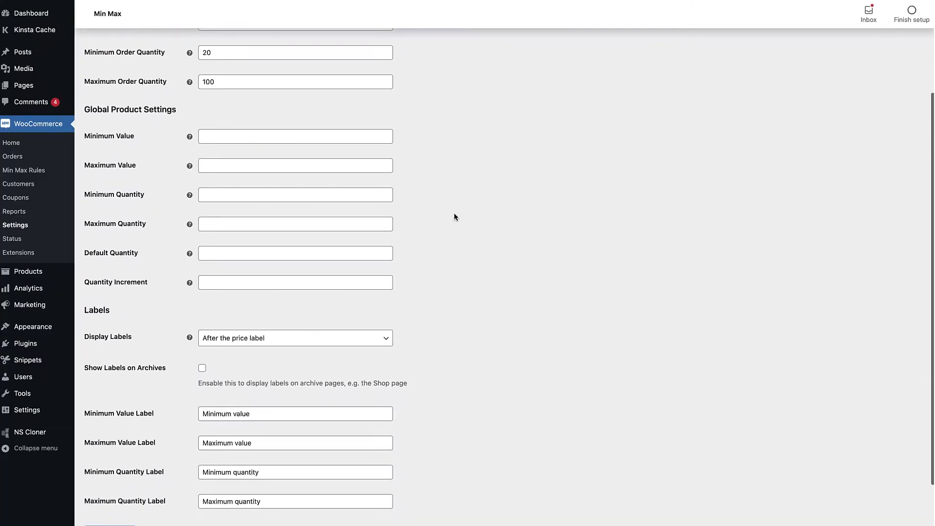
Set global Minimum Quantity 10 and Maximum Quantity 20, then test cart quantities 1 and 200
{"action": "left_click", "coordinate": [249, 197]}
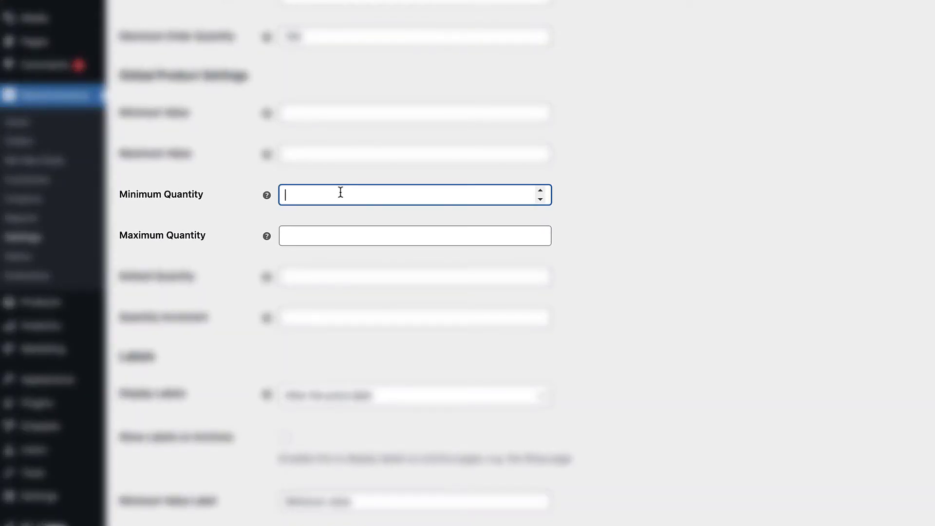
{"action": "type", "text": "10"}
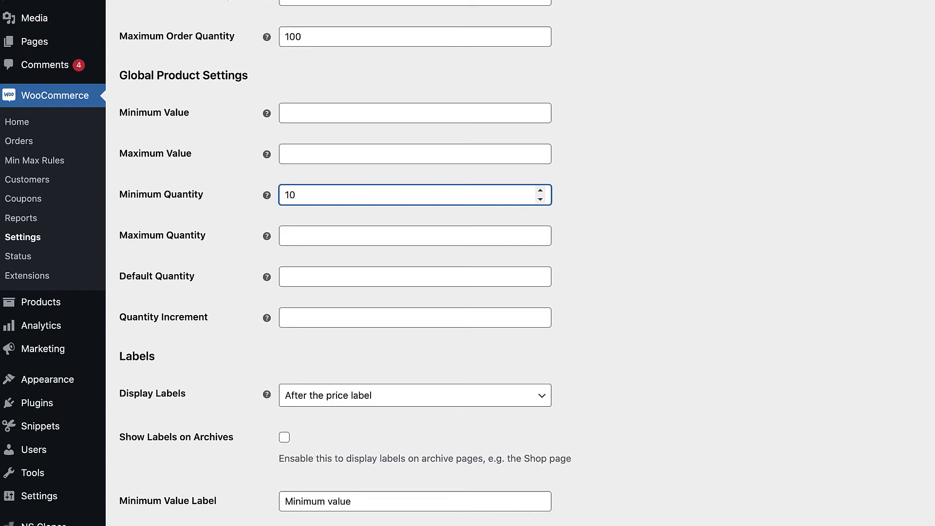
{"action": "key", "text": "Tab"}
{"action": "type", "text": "20"}
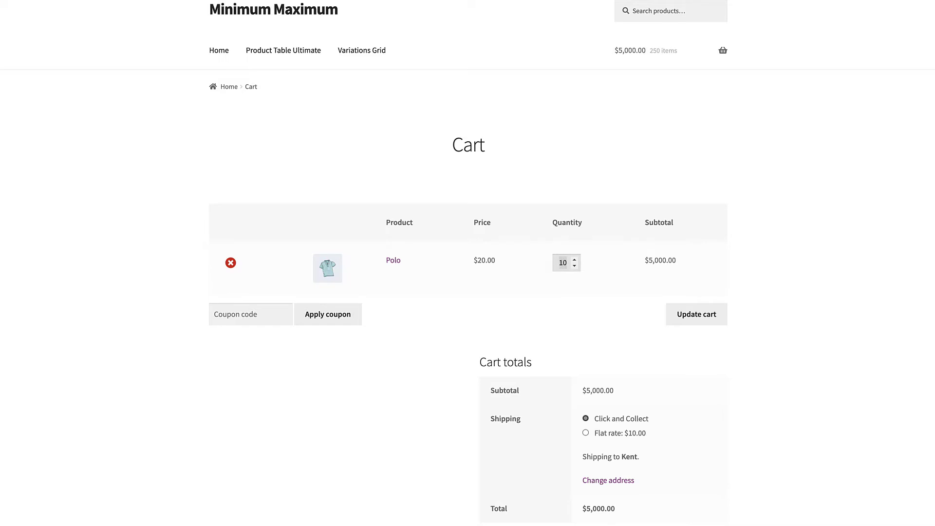
{"action": "type", "text": "1"}
{"action": "left_click", "coordinate": [693, 315]}
{"action": "double_click", "coordinate": [564, 261]}
{"action": "type", "text": "200"}
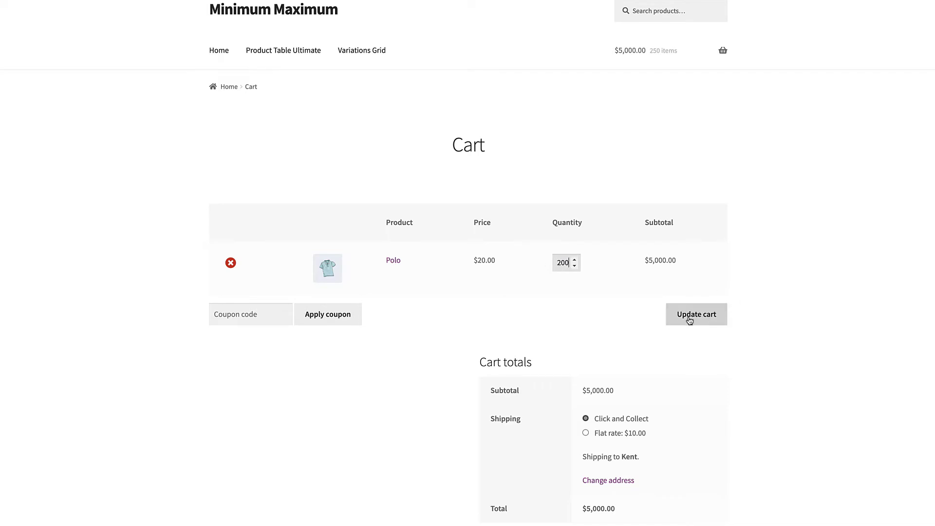
{"action": "left_click", "coordinate": [690, 316]}
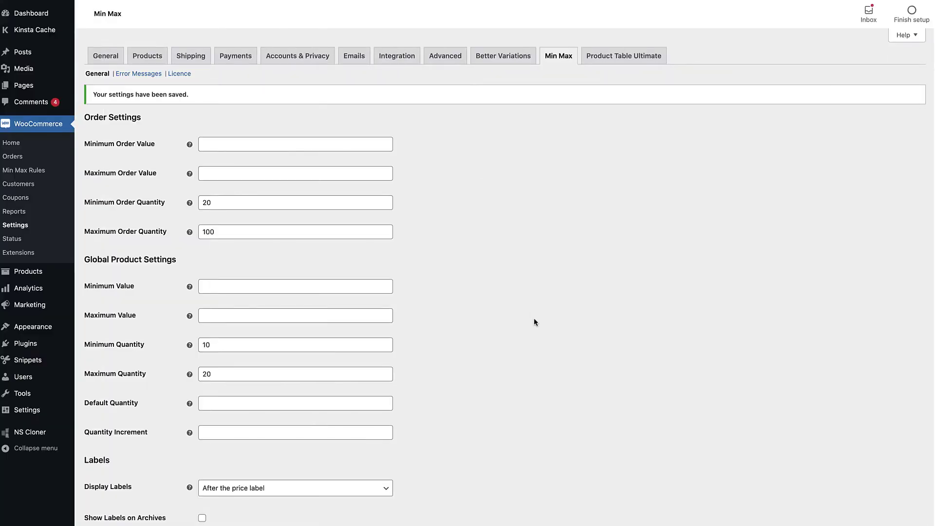
{"action": "scroll", "coordinate": [534, 322], "scroll_direction": "down", "scroll_amount": 3}
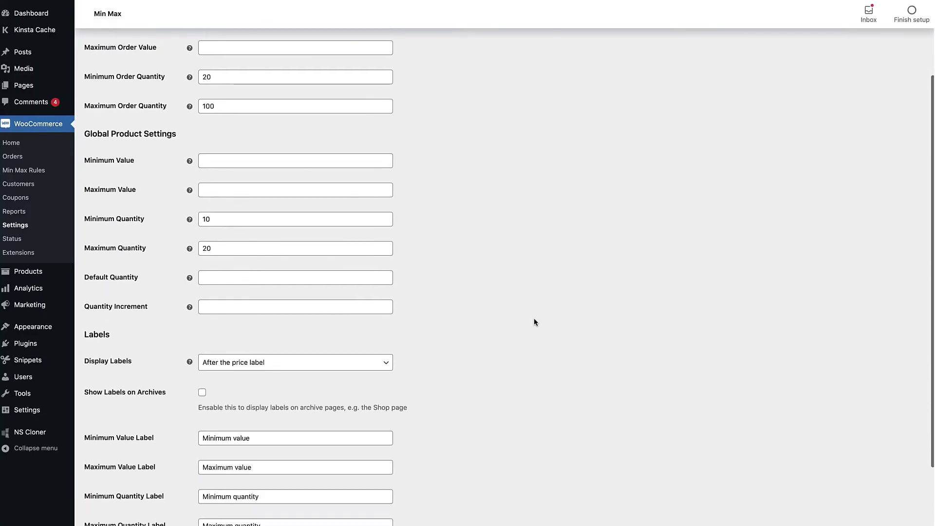
Enter global Default Quantity 10 and Quantity Increment 5
{"action": "left_click", "coordinate": [245, 277]}
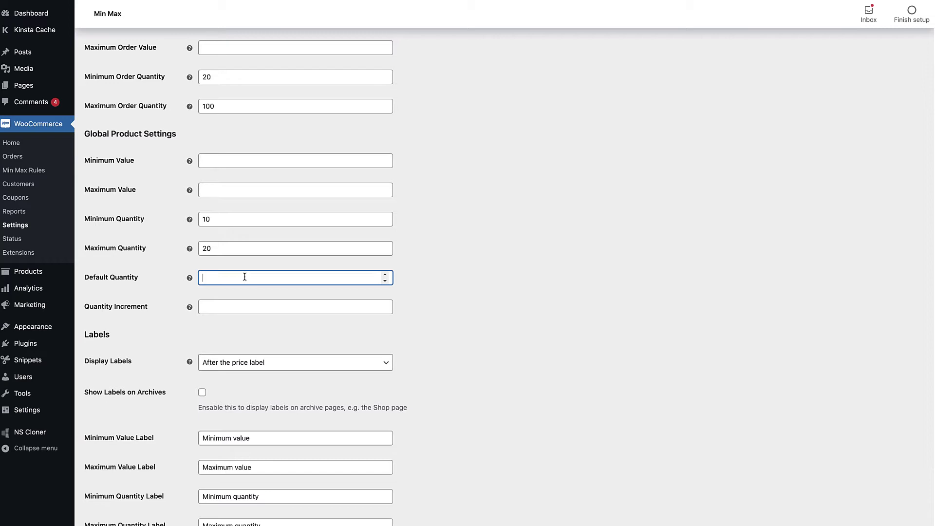
{"action": "type", "text": "3"}
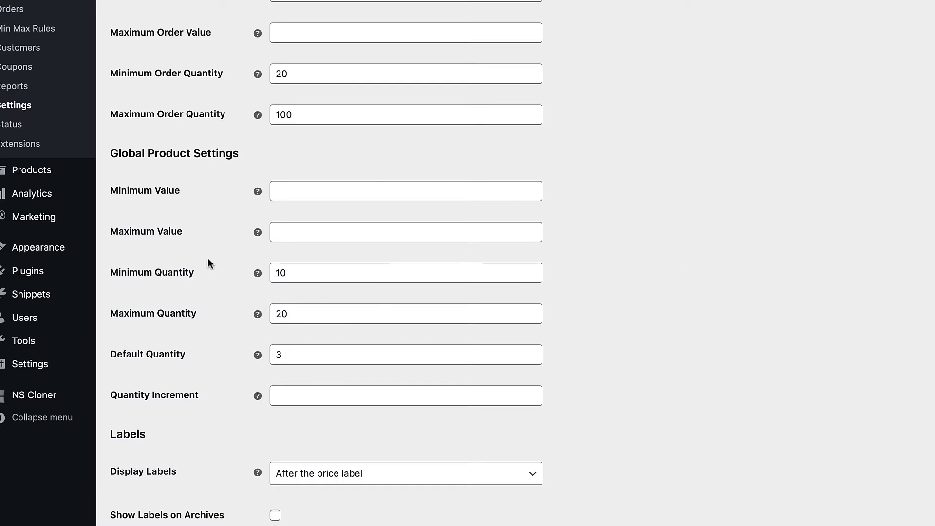
{"action": "double_click", "coordinate": [279, 355]}
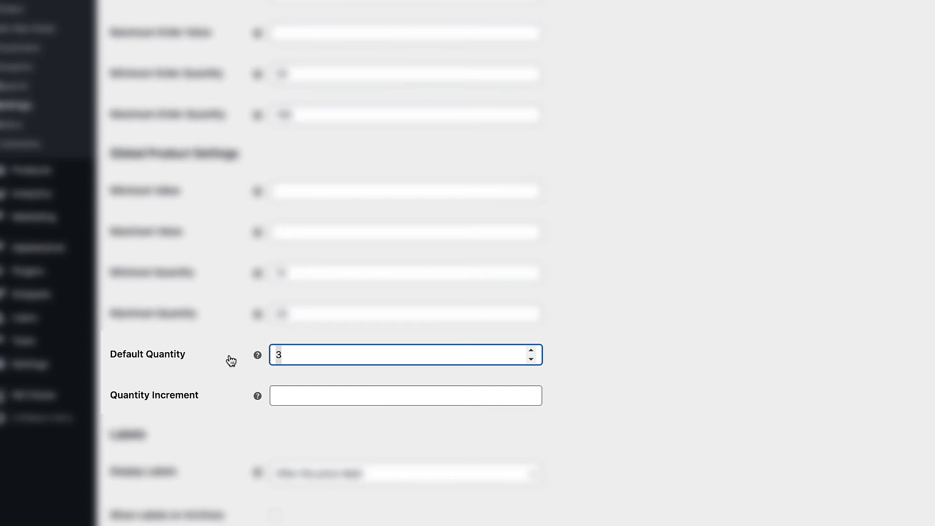
{"action": "type", "text": "10"}
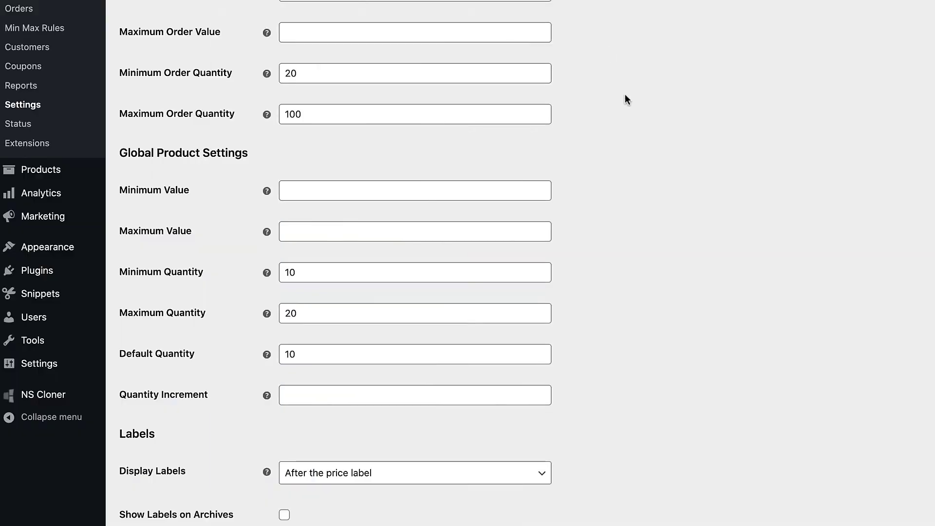
{"action": "scroll", "coordinate": [624, 98], "scroll_direction": "down", "scroll_amount": 3}
{"action": "left_click", "coordinate": [413, 249]}
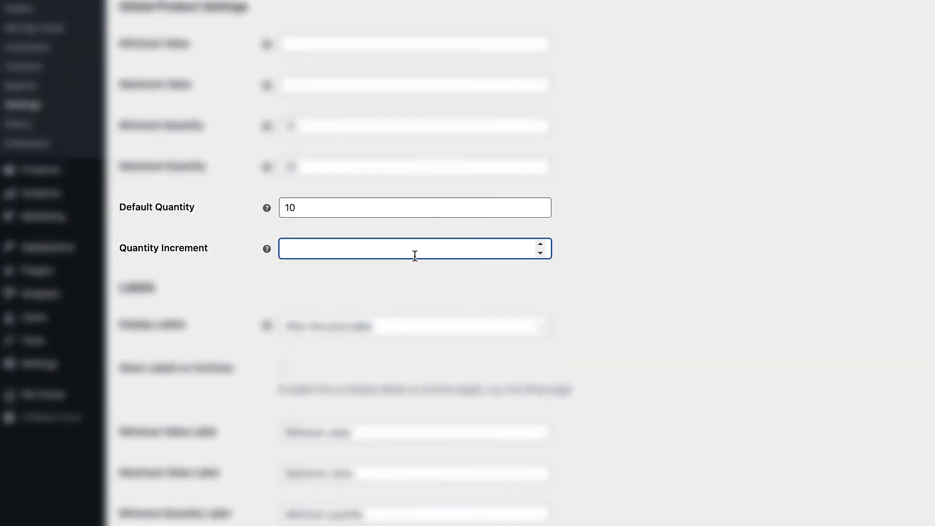
{"action": "type", "text": "5"}
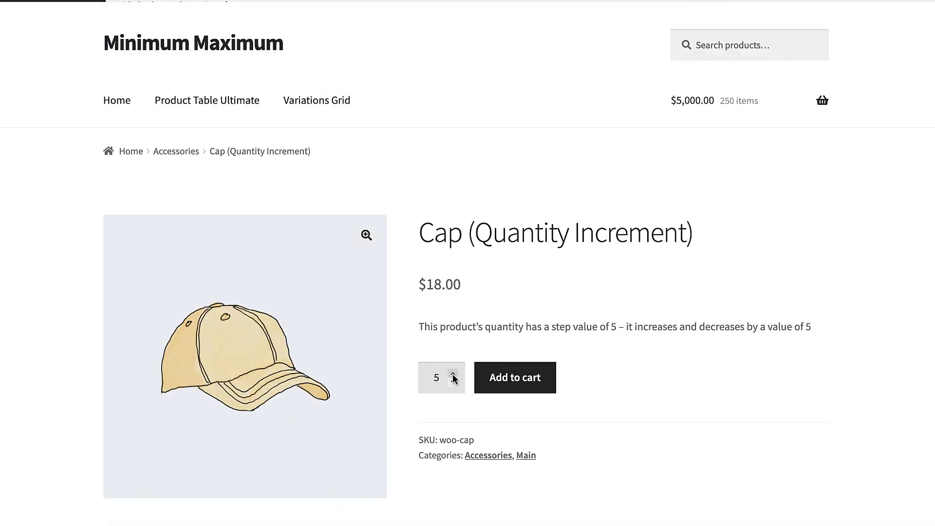
Step the Cap quantity up and down, confirming it moves in 5s and settles at 10
{"action": "left_click", "coordinate": [452, 373]}
{"action": "left_click", "coordinate": [452, 373]}
{"action": "left_click", "coordinate": [833, 410]}
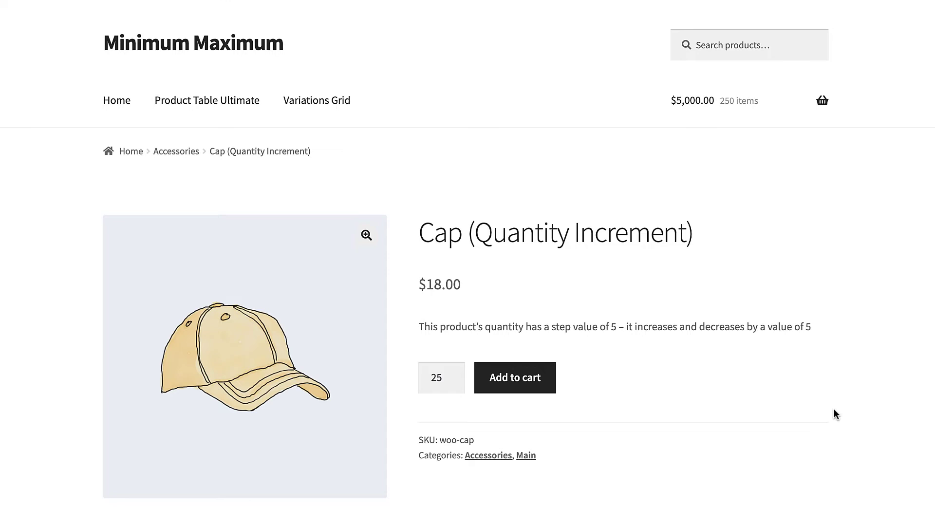
{"action": "left_click", "coordinate": [452, 381]}
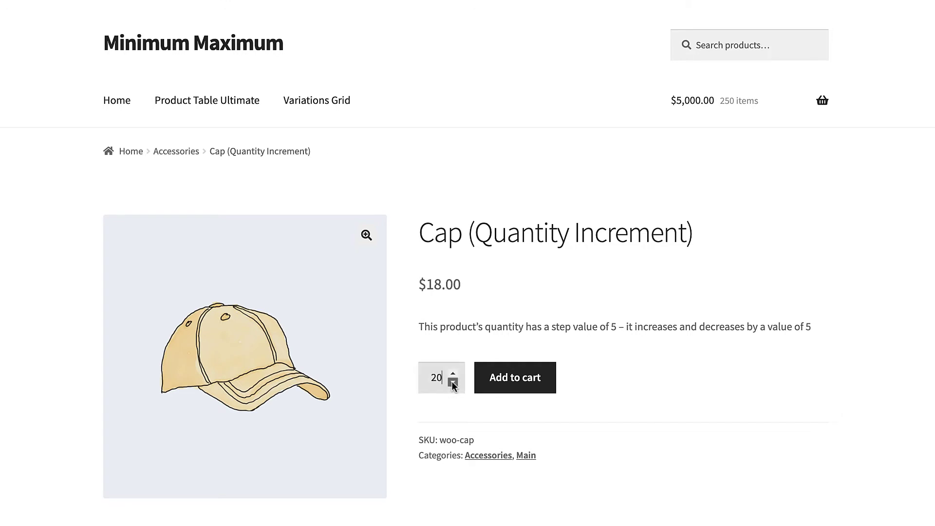
{"action": "left_click", "coordinate": [452, 382]}
{"action": "left_click", "coordinate": [453, 373]}
{"action": "left_click", "coordinate": [835, 415]}
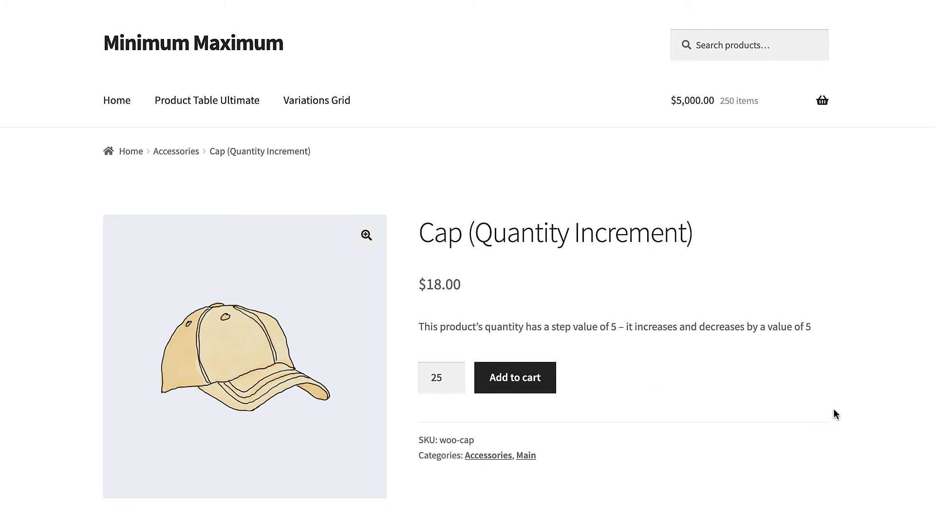
{"action": "left_click", "coordinate": [452, 383]}
{"action": "left_click", "coordinate": [451, 383]}
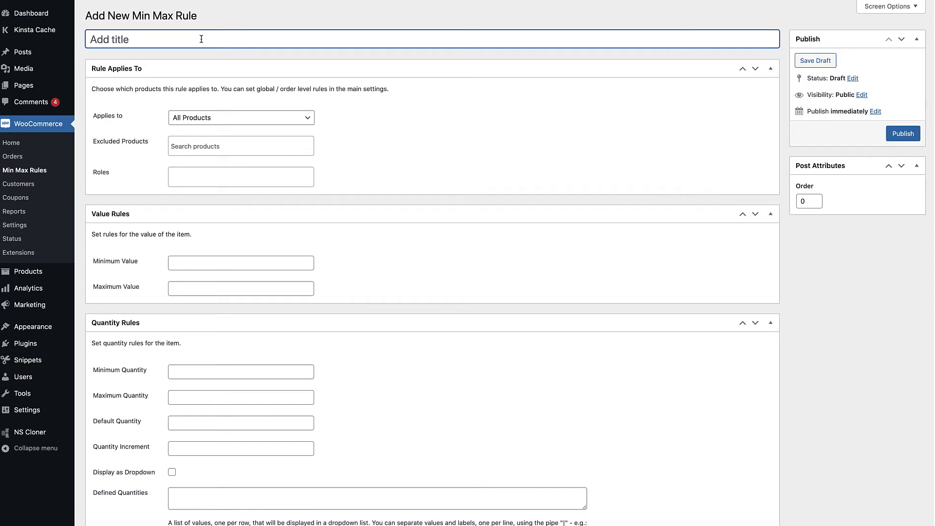
{"action": "type", "text": "Tshirts Ca"}
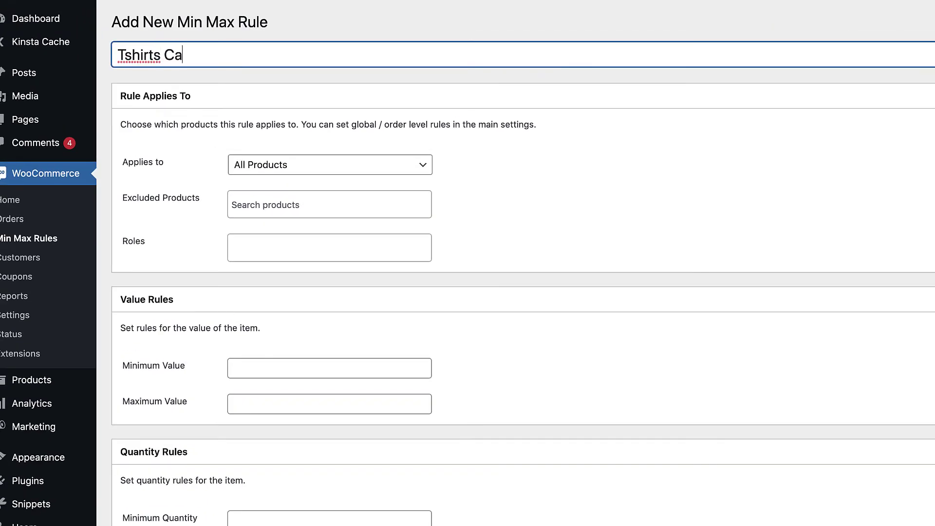
{"action": "type", "text": "tegory"}
Apply the rule to Selected Categories with Tshirts chosen, leaving Excluded Products empty
{"action": "left_click", "coordinate": [365, 164]}
{"action": "left_click", "coordinate": [355, 191]}
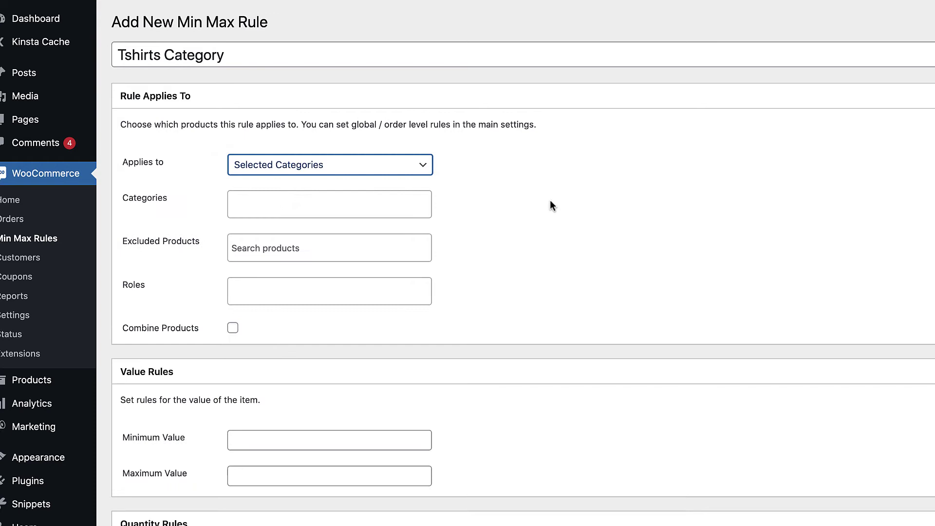
{"action": "left_click", "coordinate": [343, 203]}
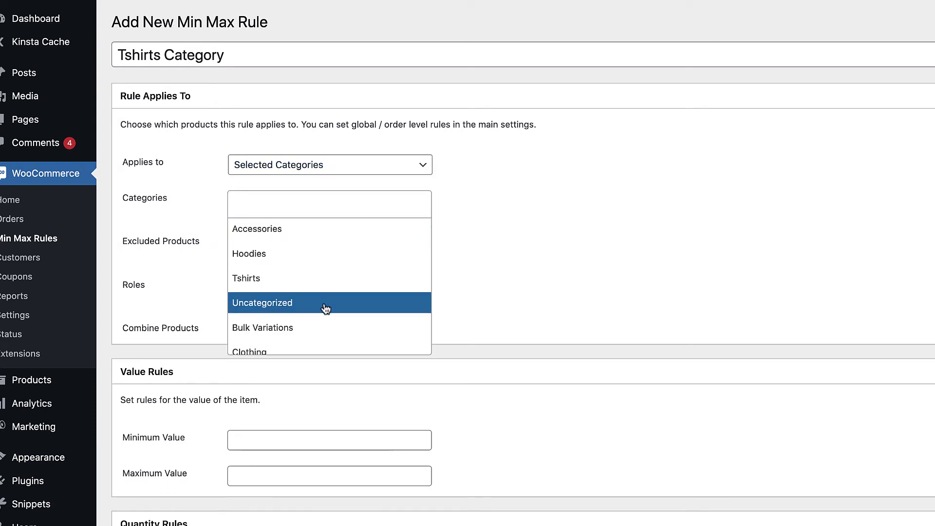
{"action": "left_click", "coordinate": [317, 277]}
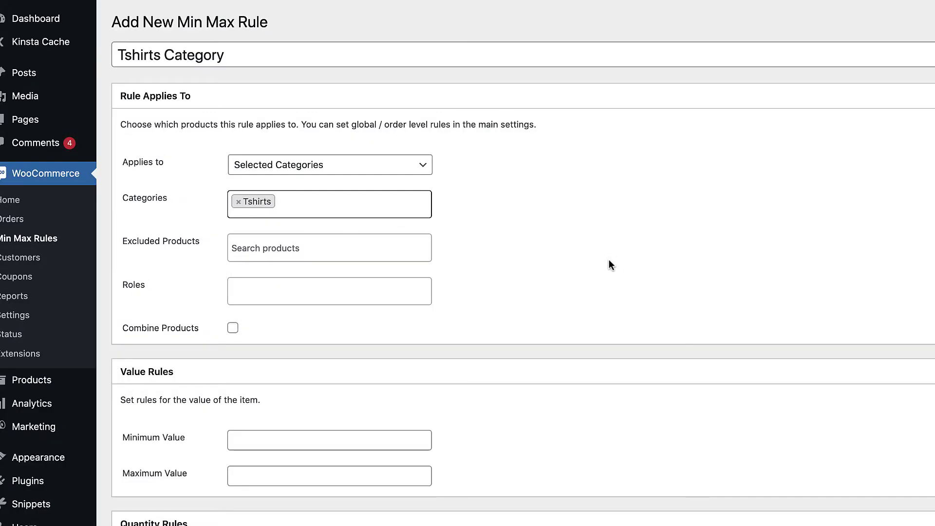
{"action": "left_click", "coordinate": [298, 248]}
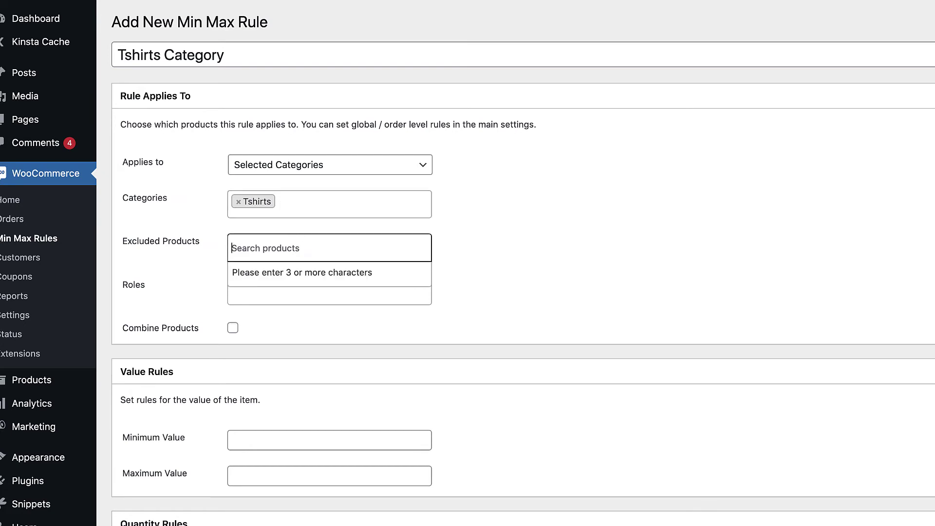
{"action": "type", "text": "hood"}
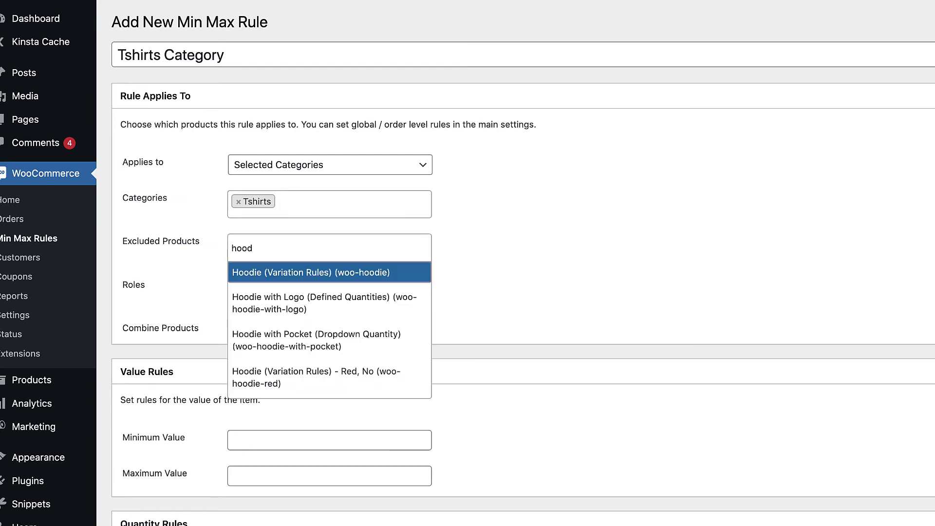
{"action": "left_click", "coordinate": [527, 298]}
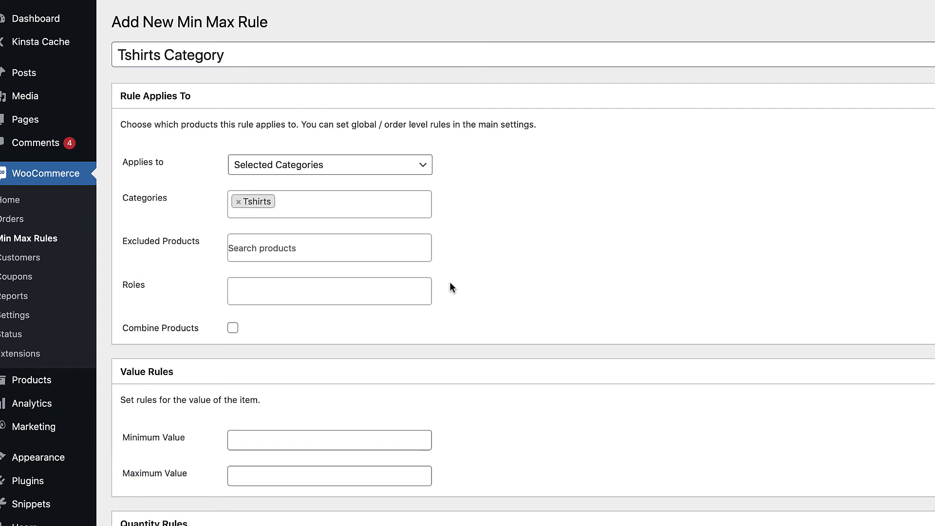
Review the user roles and leave Combine Products switched off
{"action": "left_click", "coordinate": [273, 287]}
{"action": "scroll", "coordinate": [303, 369], "scroll_direction": "down", "scroll_amount": 2}
{"action": "left_click", "coordinate": [233, 328]}
{"action": "left_click", "coordinate": [235, 332]}
{"action": "scroll", "coordinate": [484, 370], "scroll_direction": "down", "scroll_amount": 5}
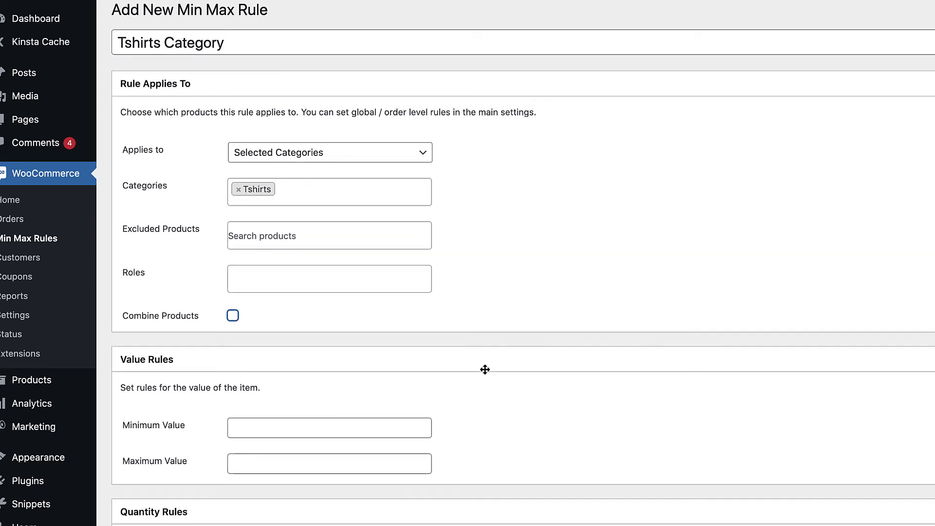
{"action": "scroll", "coordinate": [484, 370], "scroll_direction": "down", "scroll_amount": 2}
Enter Minimum Quantity 5 and Maximum Quantity 50 under Quantity Rules
{"action": "left_click", "coordinate": [324, 392]}
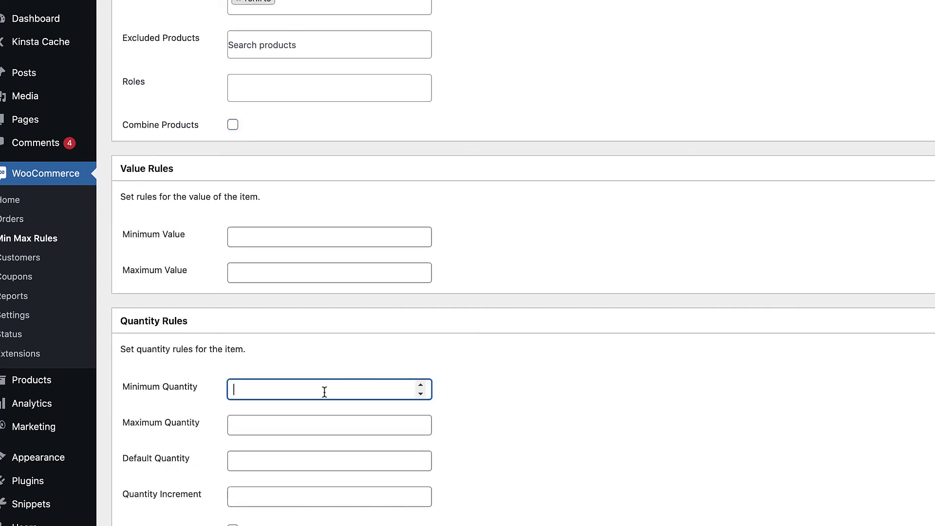
{"action": "type", "text": "5"}
{"action": "scroll", "coordinate": [325, 392], "scroll_direction": "down", "scroll_amount": 7}
{"action": "left_click", "coordinate": [308, 219]}
{"action": "type", "text": "5"}
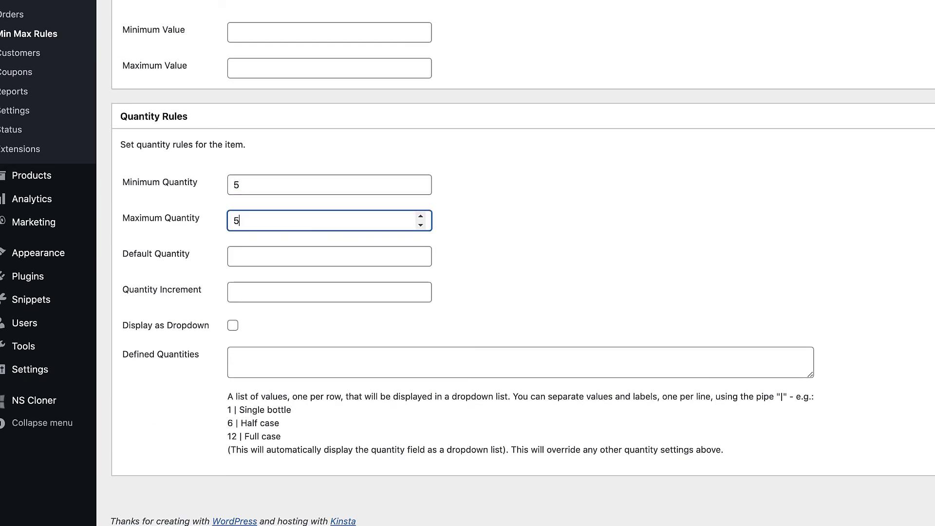
{"action": "type", "text": "0"}
{"action": "left_click", "coordinate": [626, 240]}
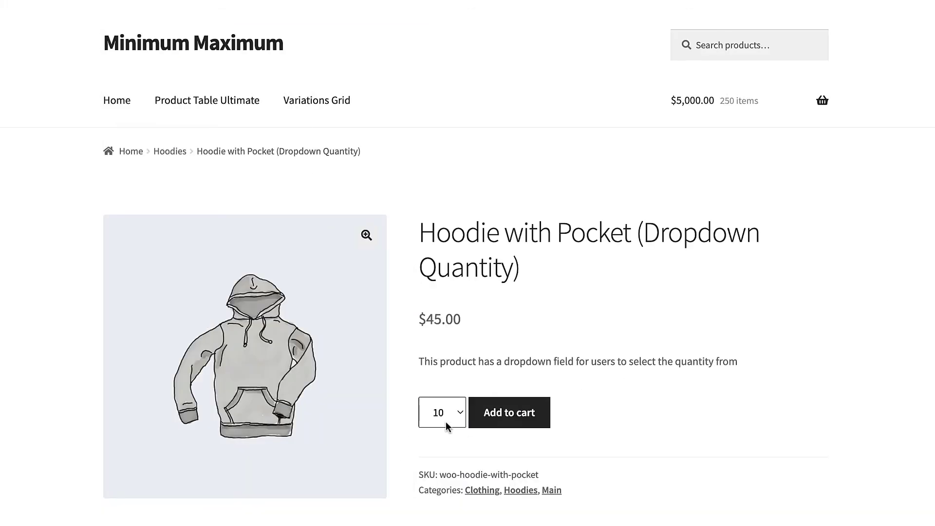
Check Hoodie with Pocket's 1–10 quantity choices and Hoodie with Logo's Single to 100 Pack options
{"action": "left_click", "coordinate": [447, 426]}
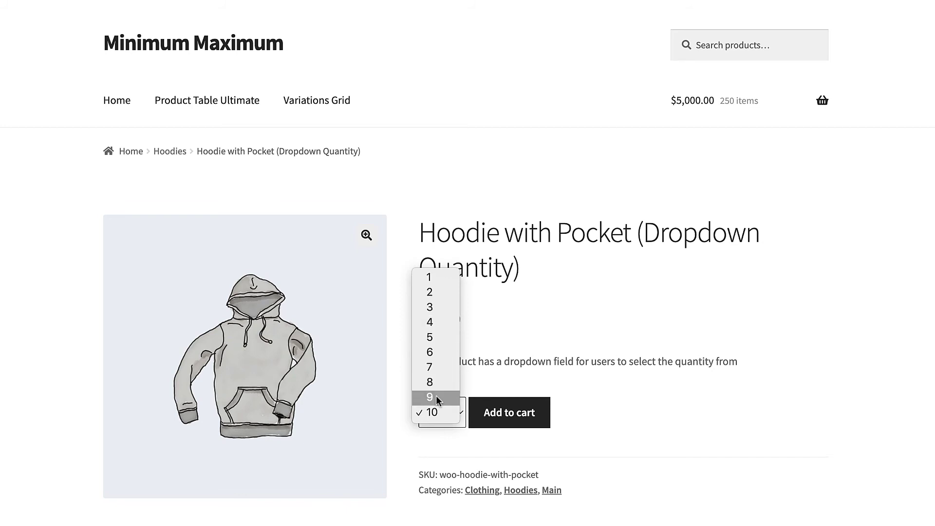
{"action": "left_click", "coordinate": [854, 455]}
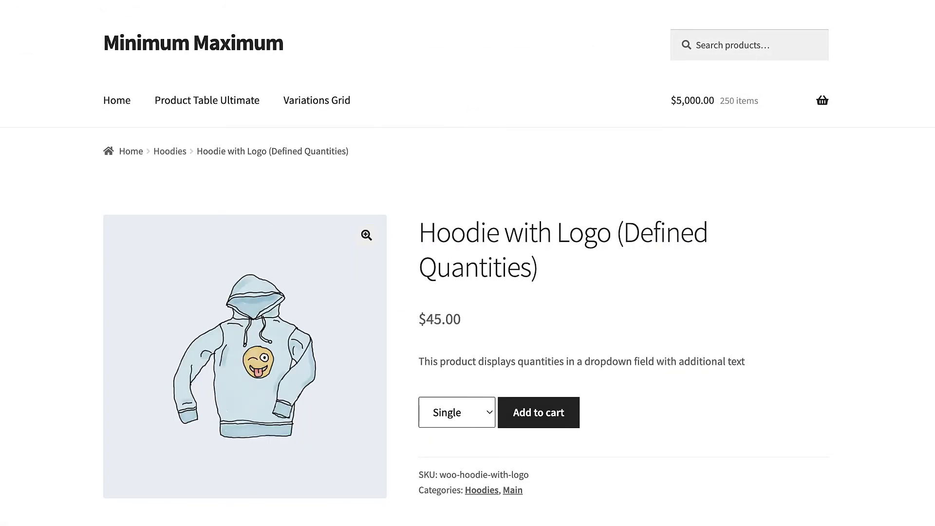
{"action": "left_click", "coordinate": [486, 413]}
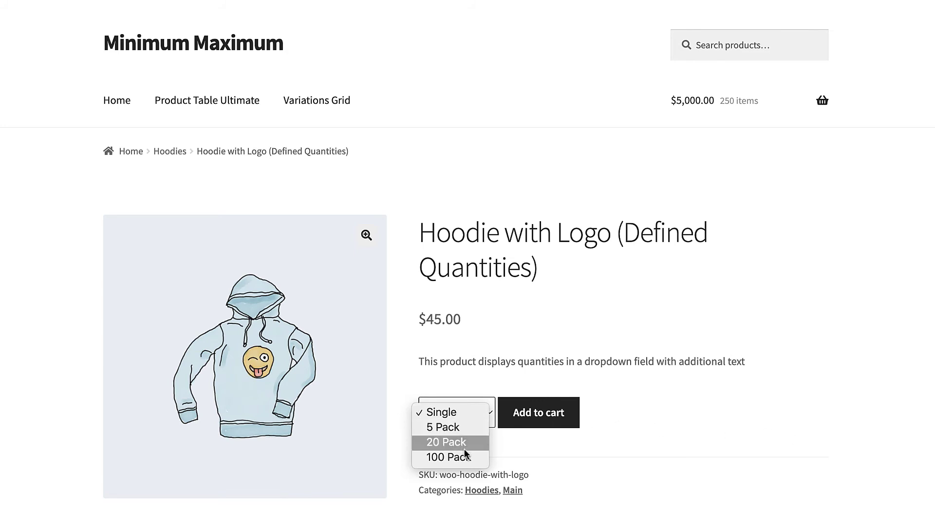
{"action": "left_click", "coordinate": [803, 436]}
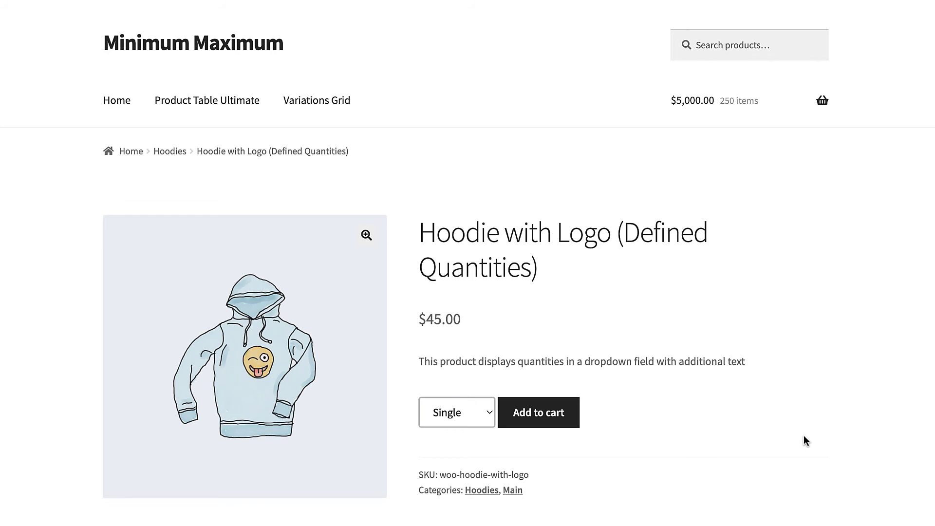
{"action": "scroll", "coordinate": [803, 435], "scroll_direction": "down", "scroll_amount": 1}
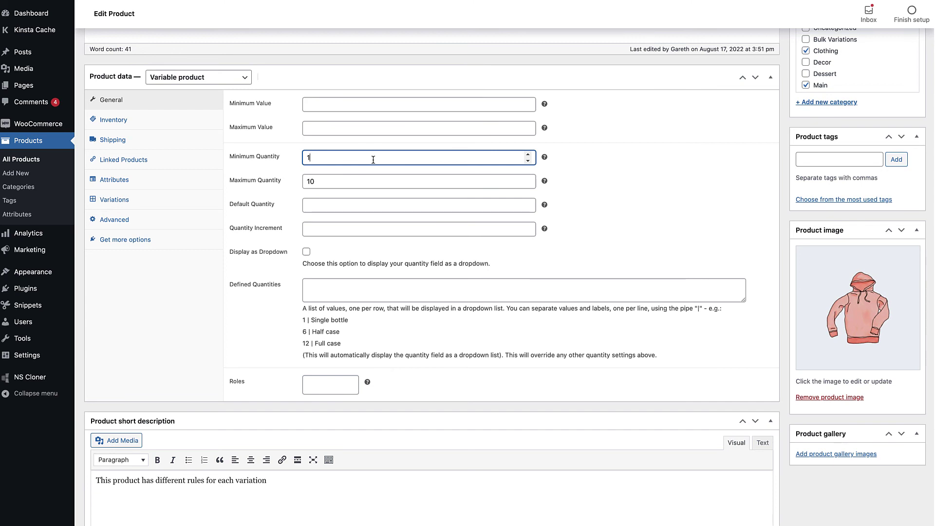
Review the hoodie's quantity fields (minimum 1, maximum 10), toggling Display as Dropdown on and off
{"action": "left_click", "coordinate": [369, 205]}
{"action": "left_click", "coordinate": [369, 227]}
{"action": "left_click", "coordinate": [308, 252]}
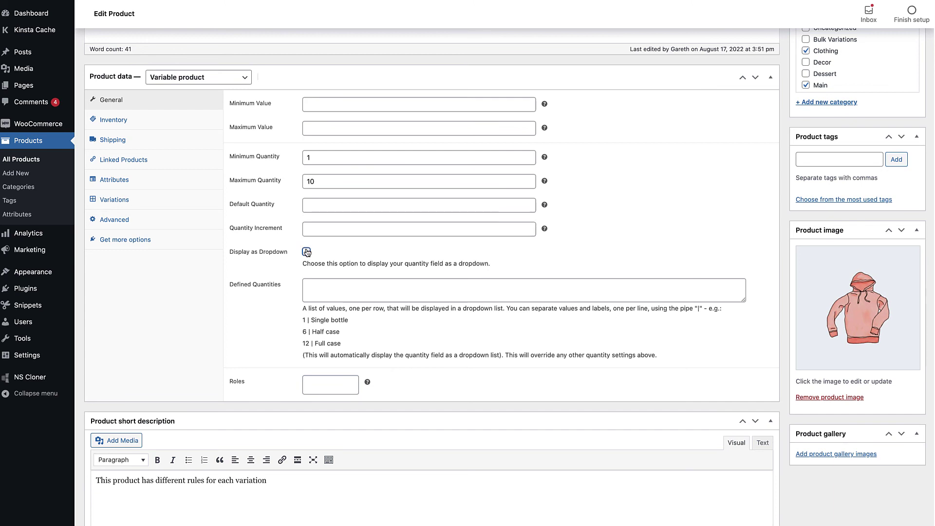
{"action": "left_click", "coordinate": [306, 252]}
Check the hoodie's Blue variation limits (min 5, max 50), then open Red's (min 10, max 50, default 10)
{"action": "left_click", "coordinate": [116, 200]}
{"action": "scroll", "coordinate": [438, 223], "scroll_direction": "down", "scroll_amount": 2}
{"action": "scroll", "coordinate": [484, 238], "scroll_direction": "down", "scroll_amount": 1}
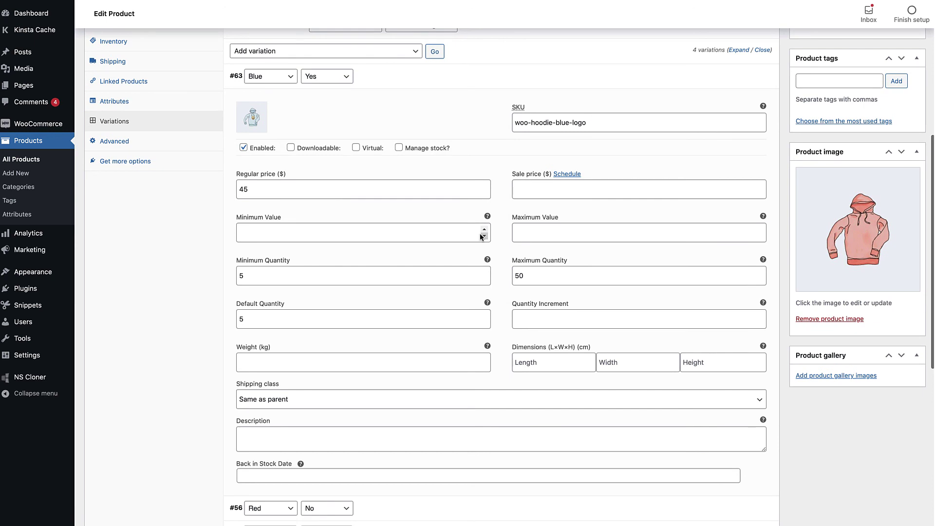
{"action": "left_click", "coordinate": [459, 276]}
{"action": "left_click", "coordinate": [554, 276]}
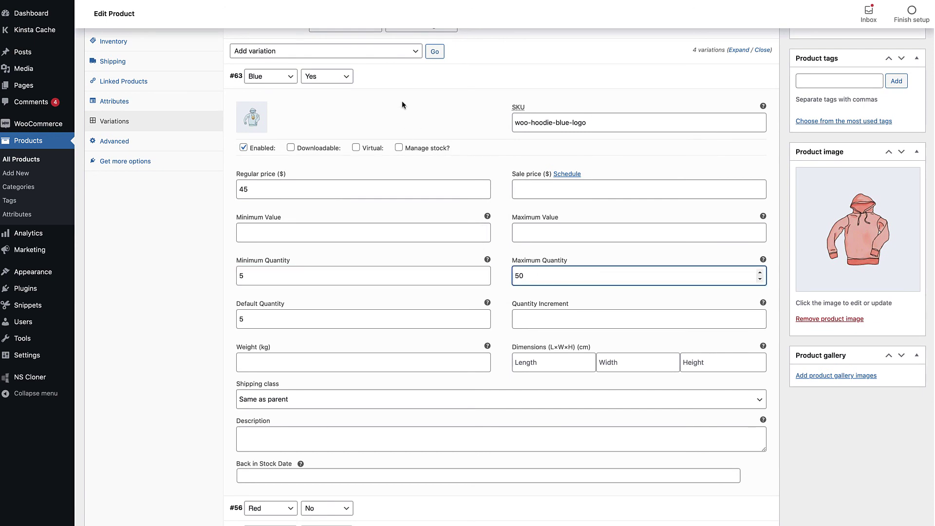
{"action": "left_click", "coordinate": [424, 83]}
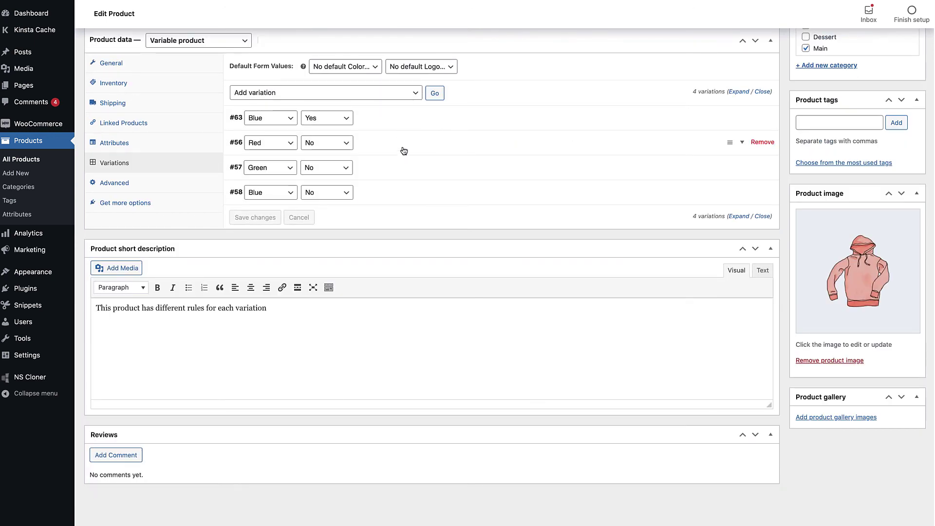
{"action": "left_click", "coordinate": [403, 150]}
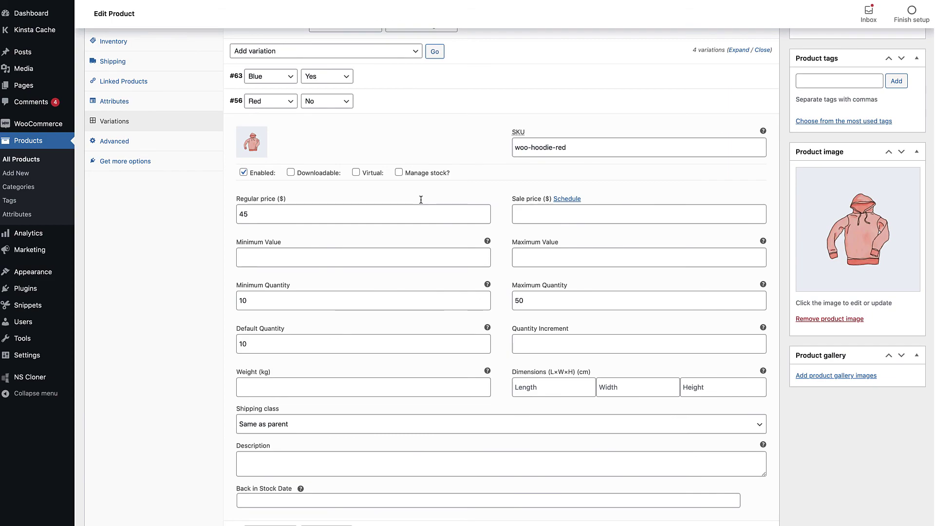